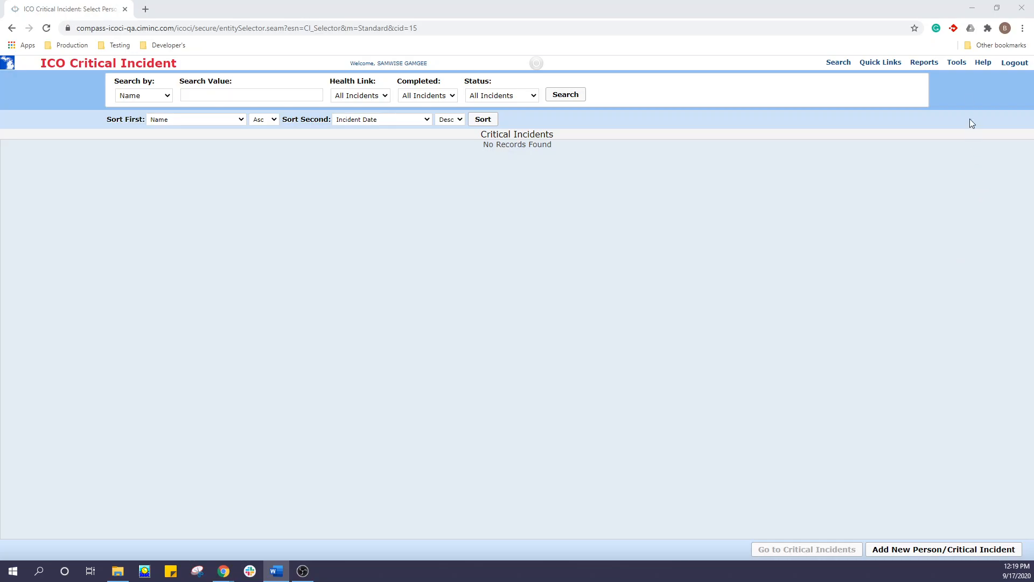
Open the user management list and show the disabled users, then hide them again
click(958, 74)
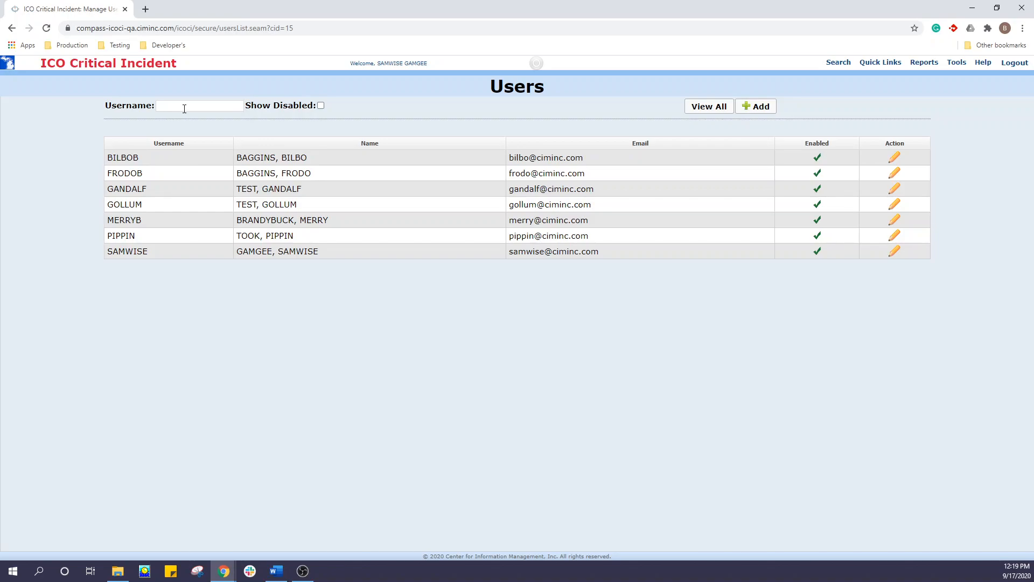
click(320, 106)
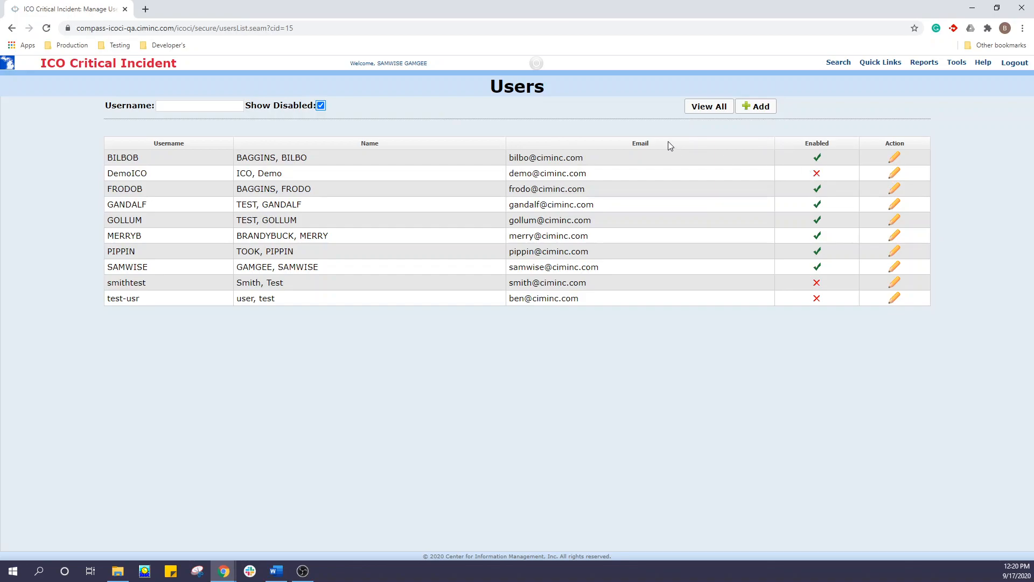
click(321, 106)
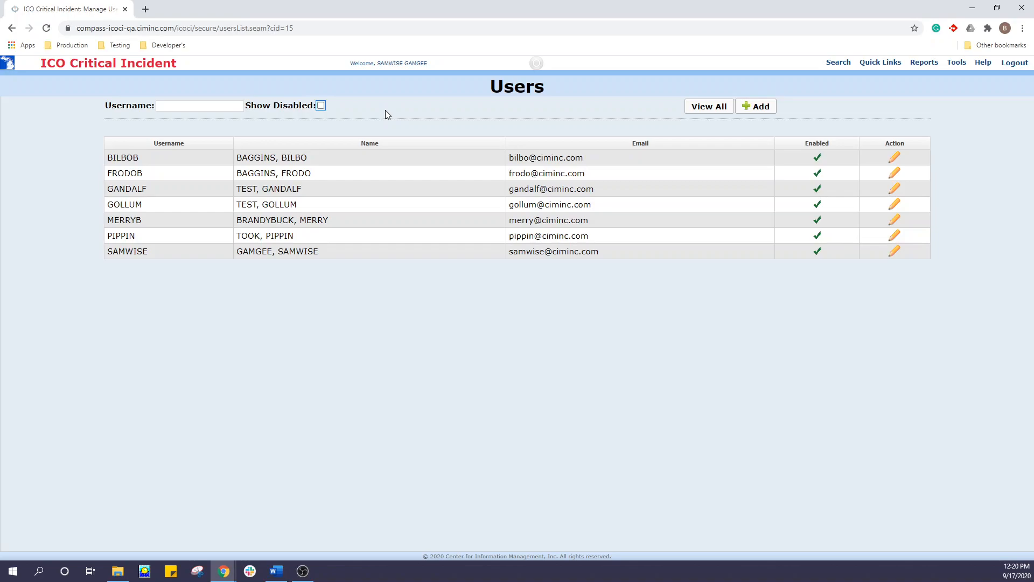
Add a new user and fill in the username and first name
click(763, 109)
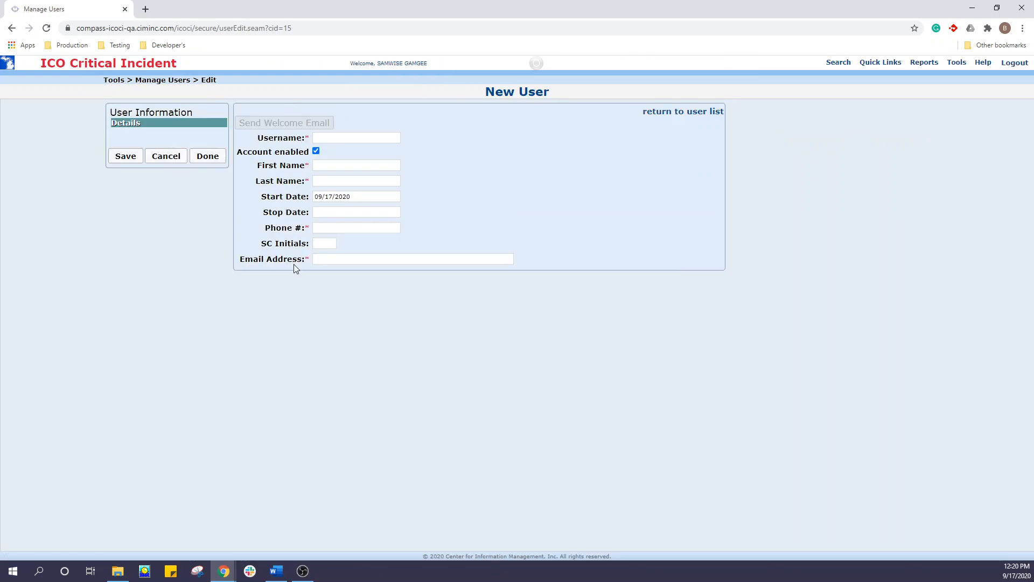
click(341, 137)
text(LOGOLAS)
key(Tab)
text(LEGOLAS)
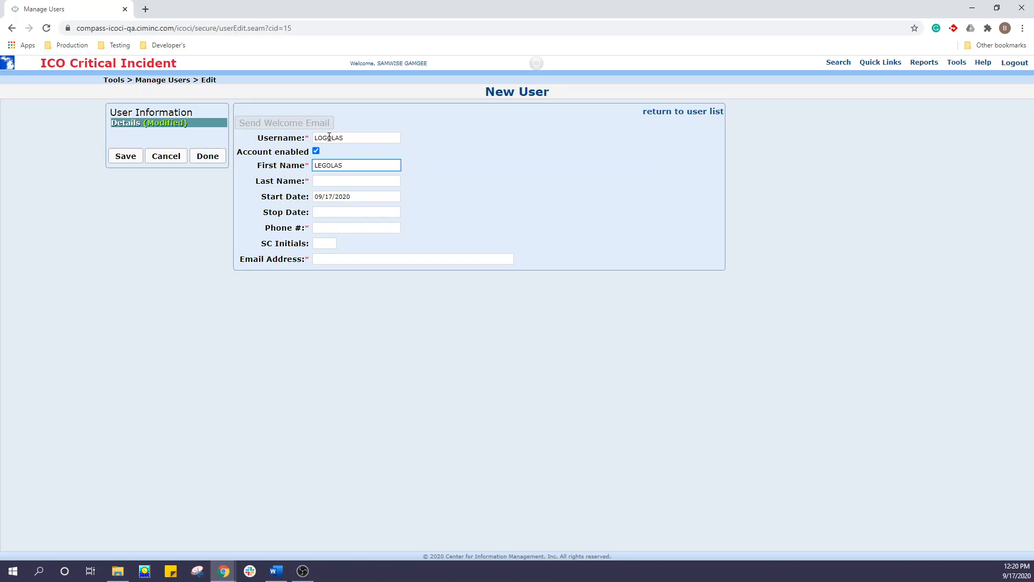
Correct the second letter of the new user's username to E and fill in the last name
click(323, 137)
key(BackSpace)
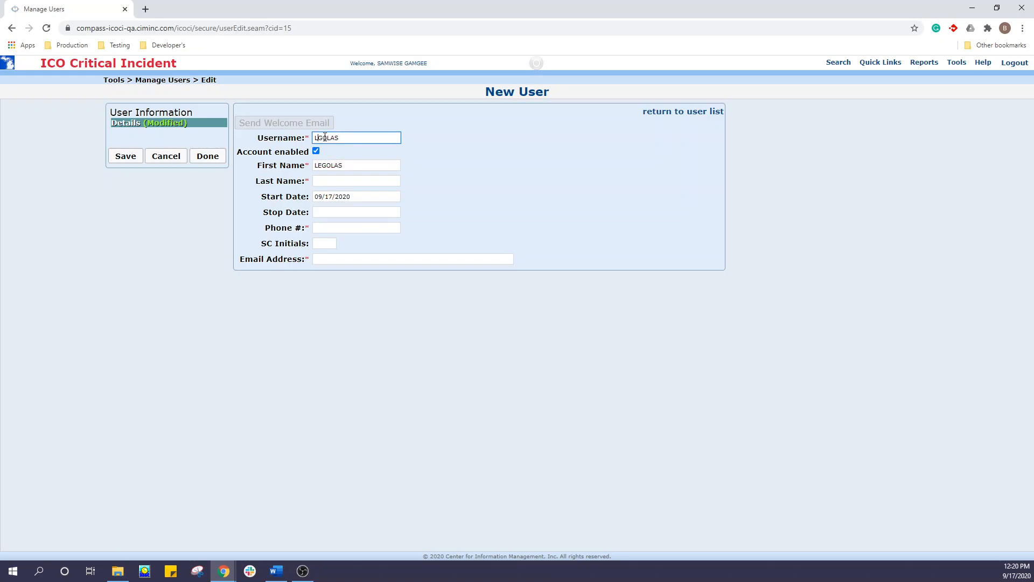
text(E)
click(356, 164)
click(343, 180)
text(teest)
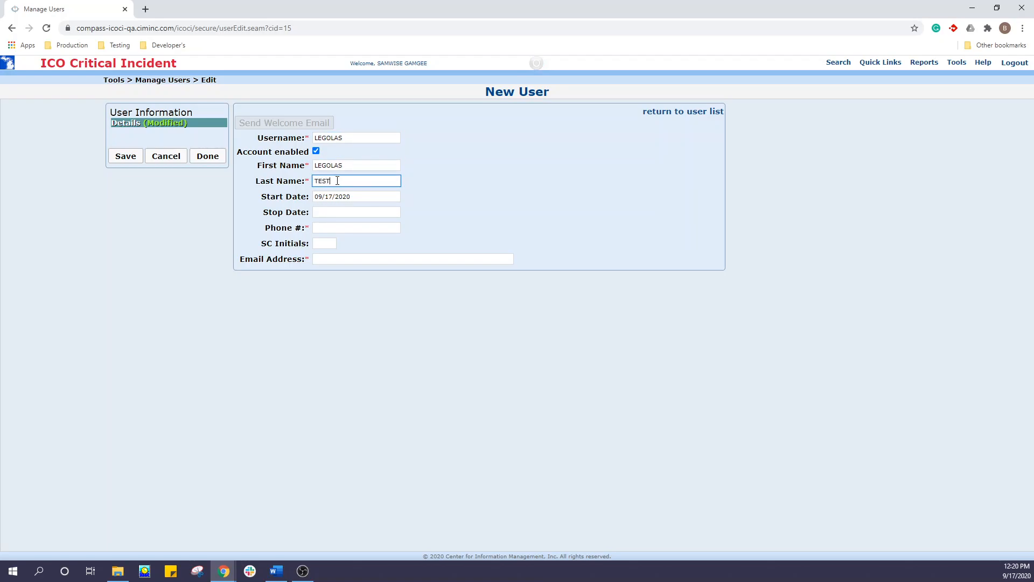
Fill in the new user's phone number and email address and save the record
click(338, 229)
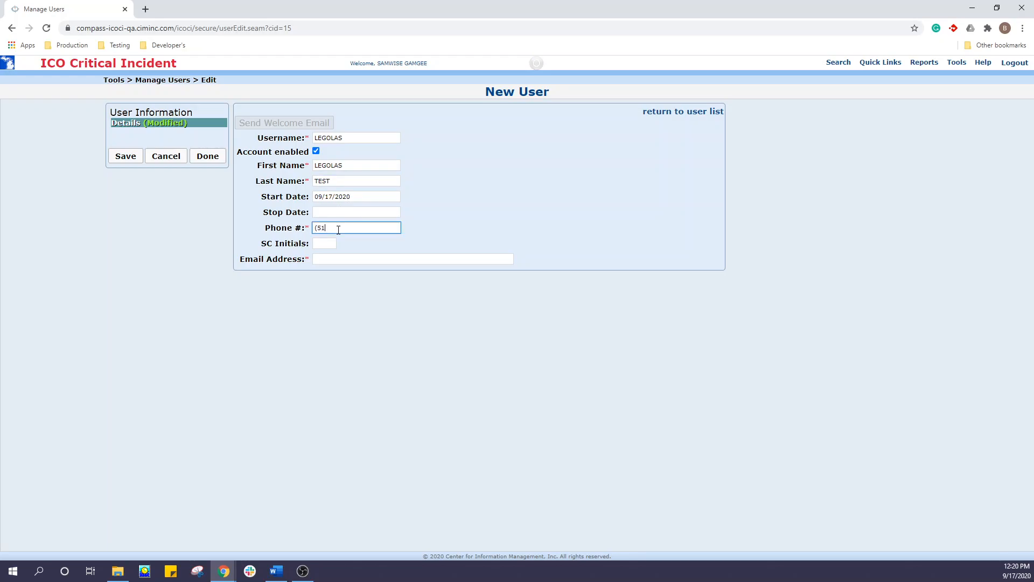
key(Tab)
key(Tab)
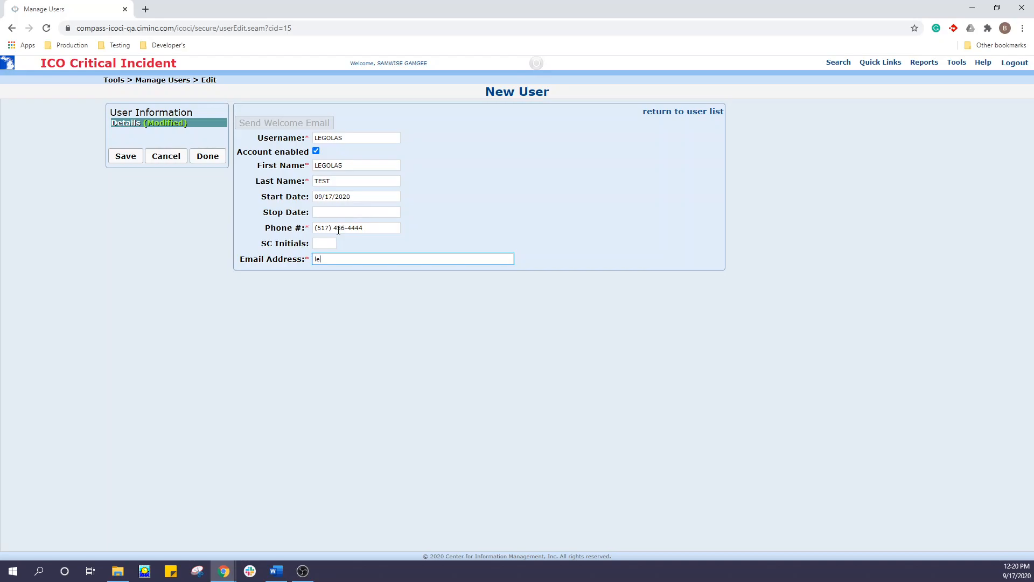
click(124, 162)
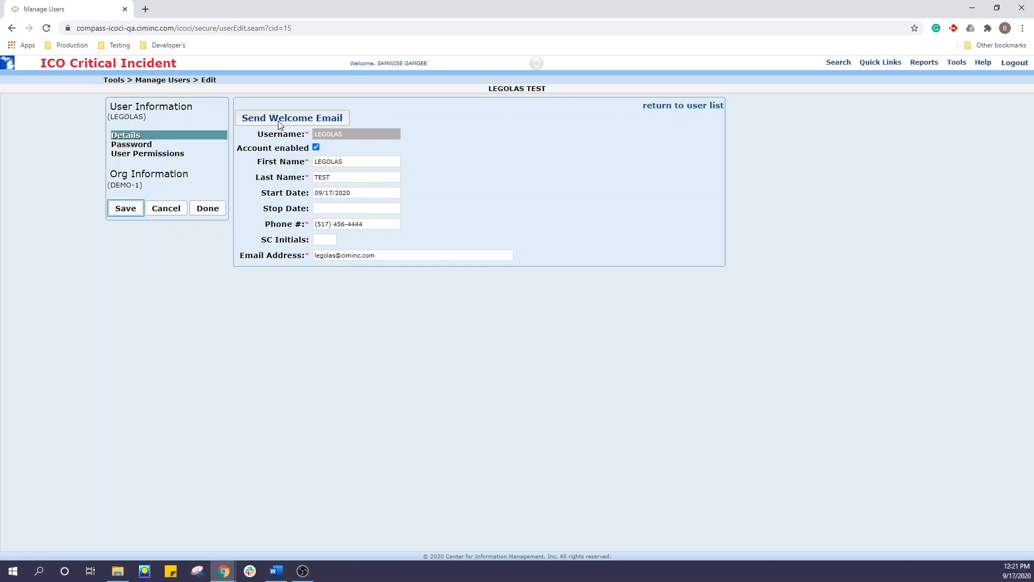
Generate a password for the new user, filling both the New Password and Enter Again fields
click(149, 145)
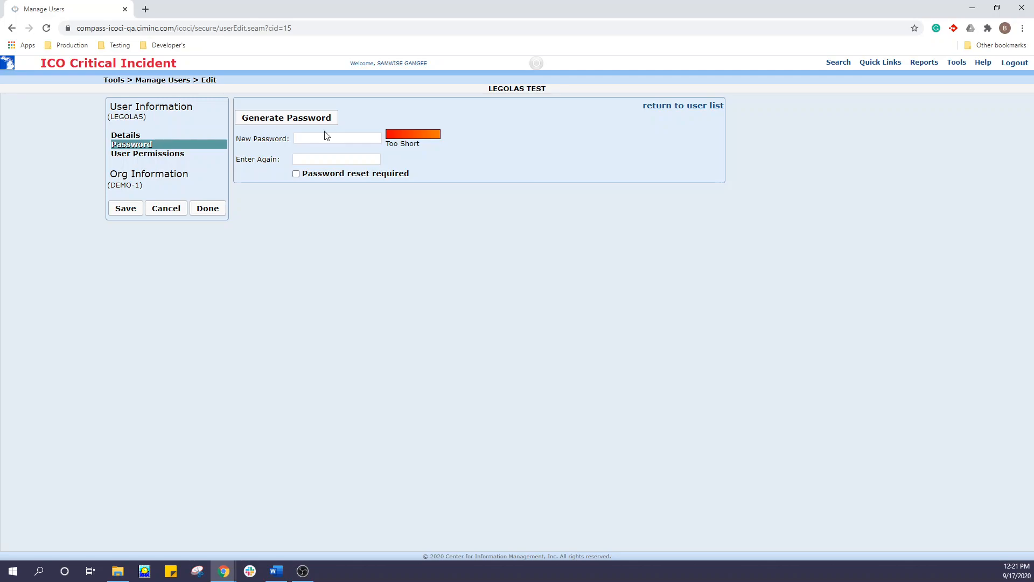
click(298, 123)
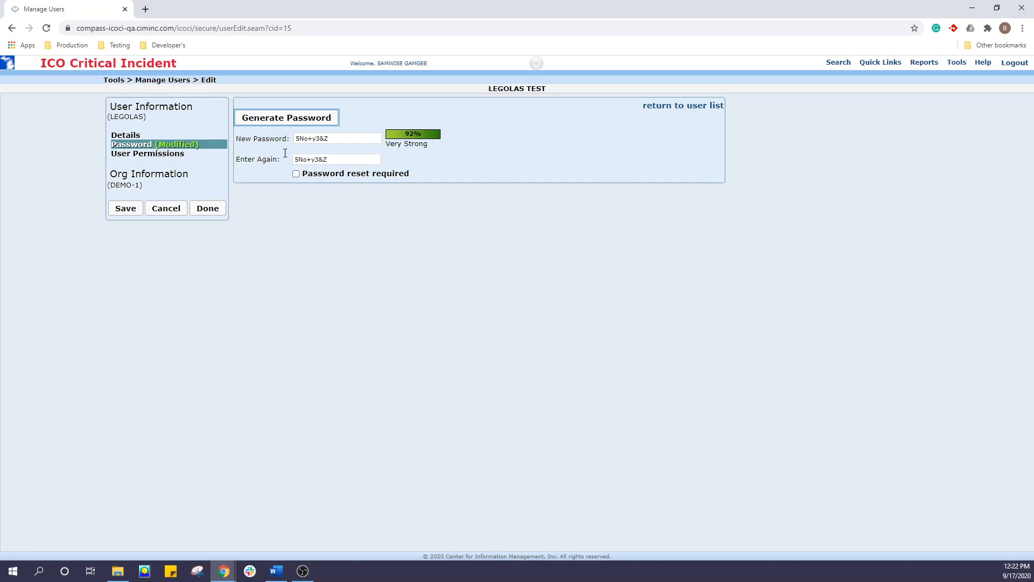
Grant the new user View access for all five permission descriptions, save the record and return to the user list
click(181, 154)
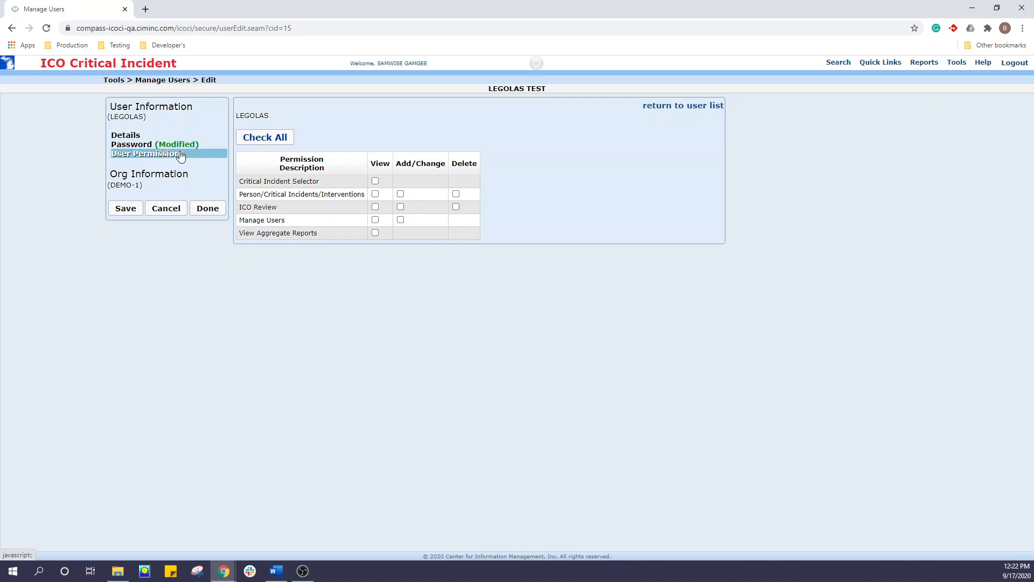
click(376, 182)
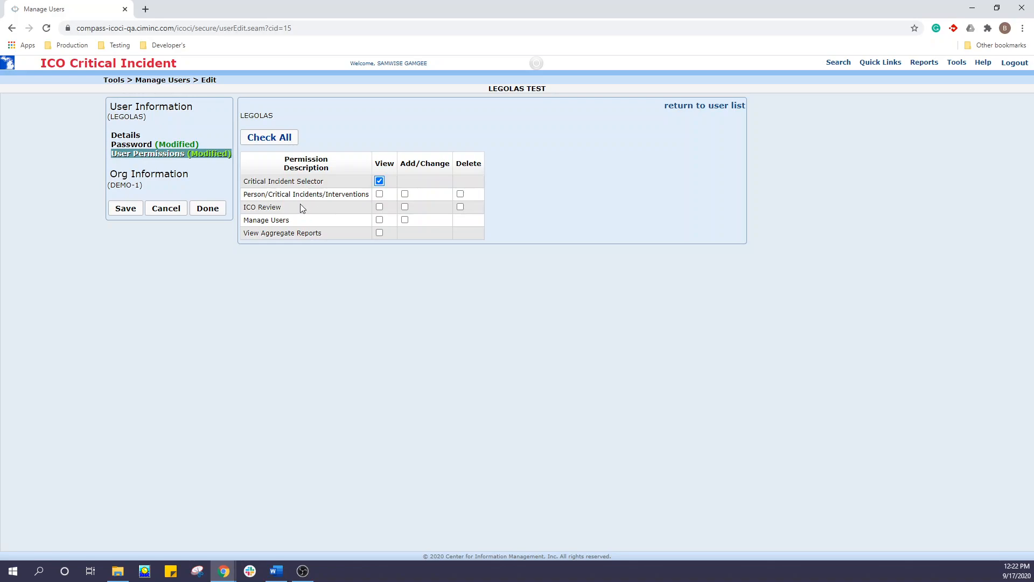
click(380, 193)
click(379, 207)
click(379, 219)
click(379, 232)
click(125, 209)
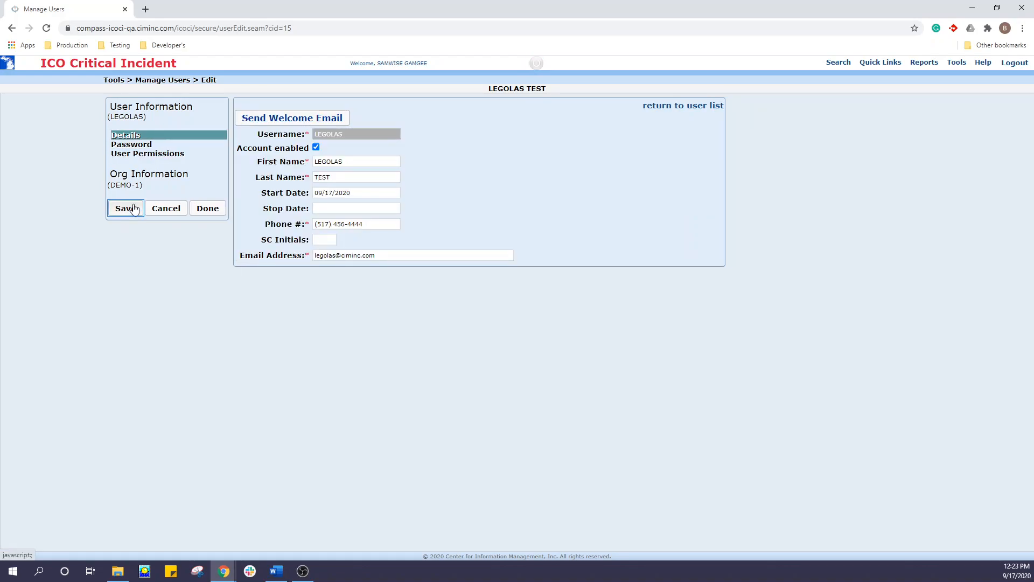
click(207, 209)
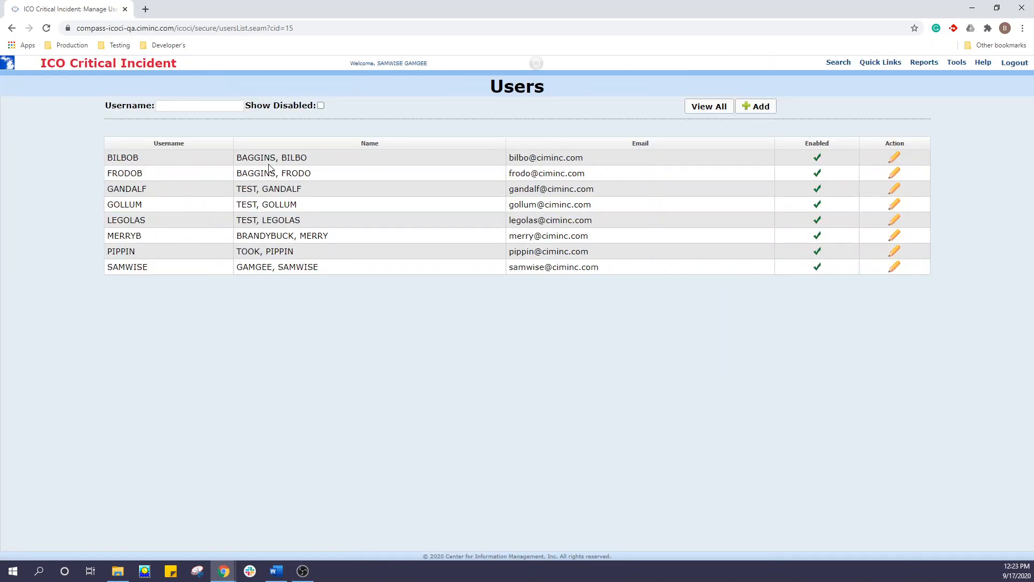
Open the second user in the list for editing and review the password, permissions and details sections
click(895, 176)
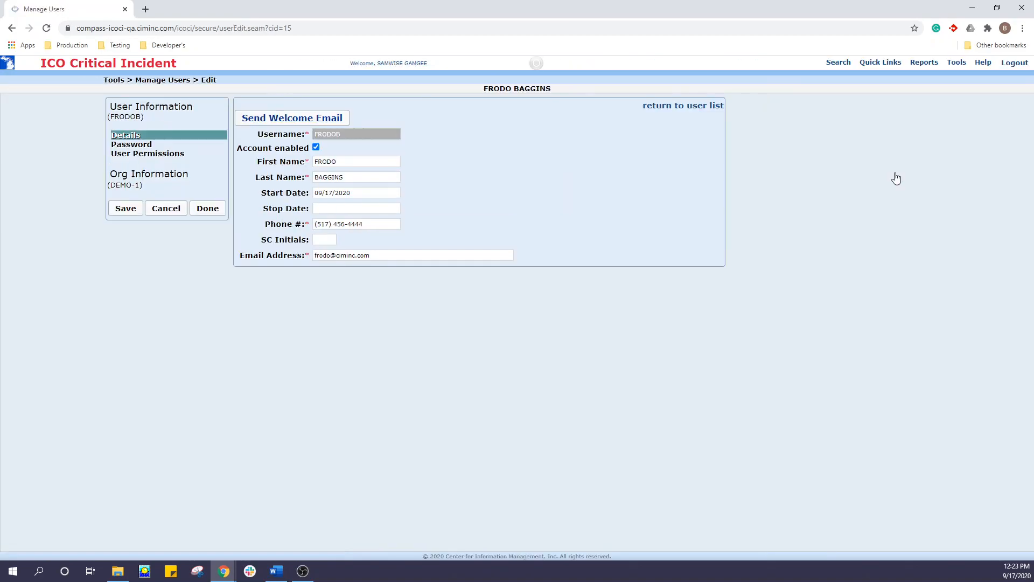
click(134, 144)
click(169, 155)
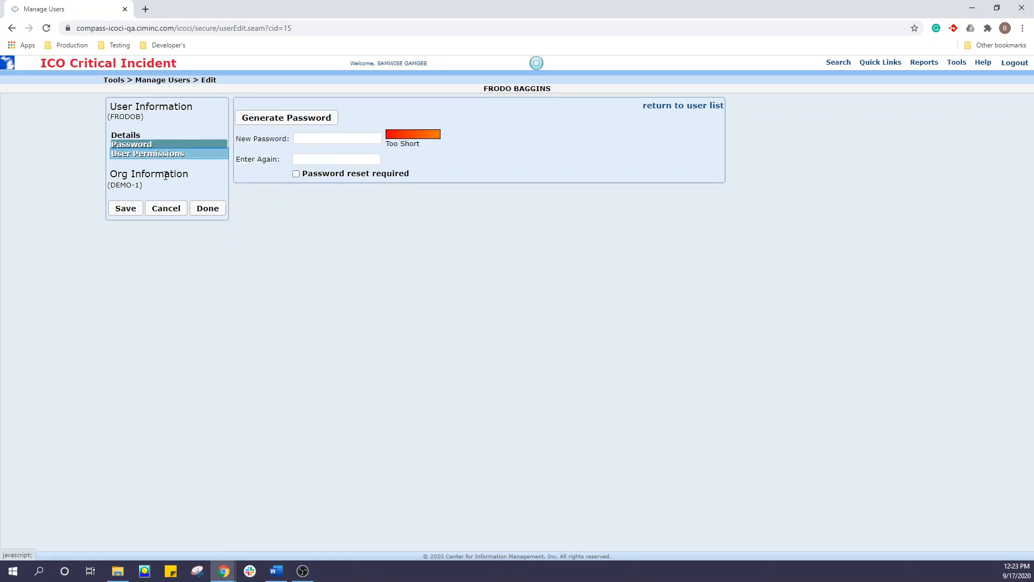
click(130, 136)
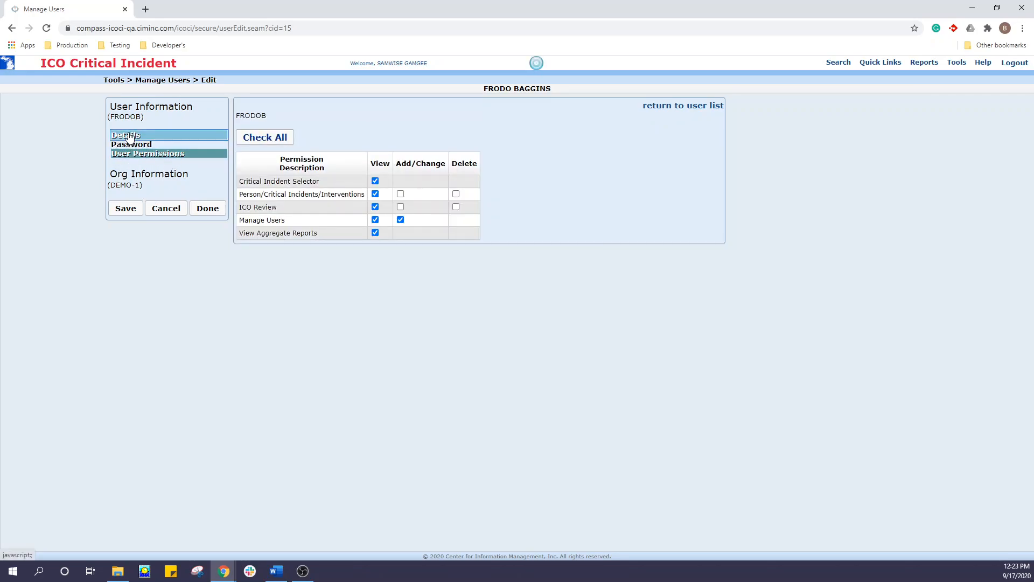